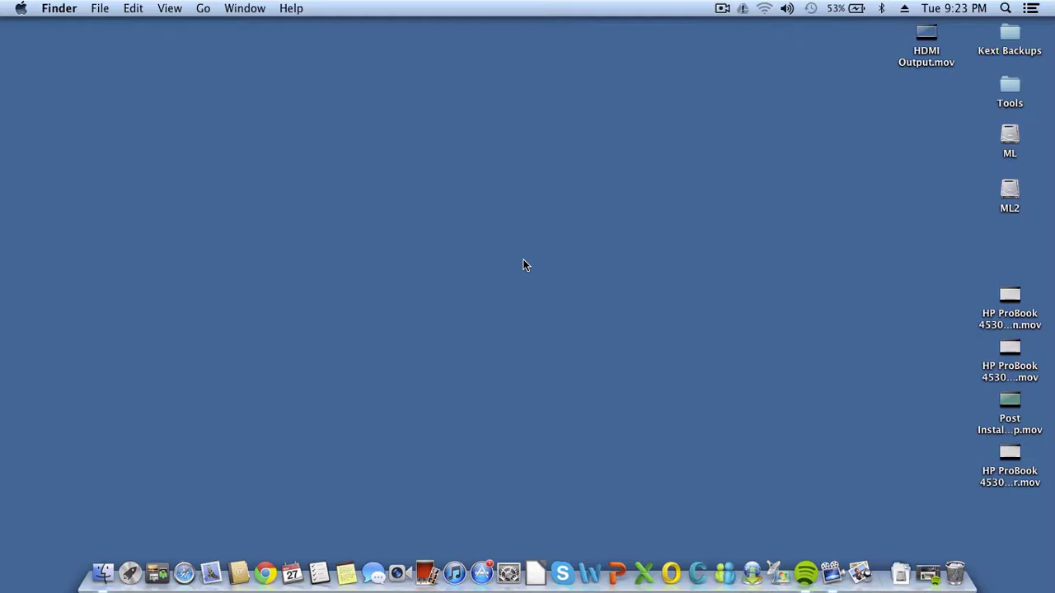
Open About This Mac and its More Info overview showing the Early 2011 MacBook Pro on OS X 10.8.2
click(20, 9)
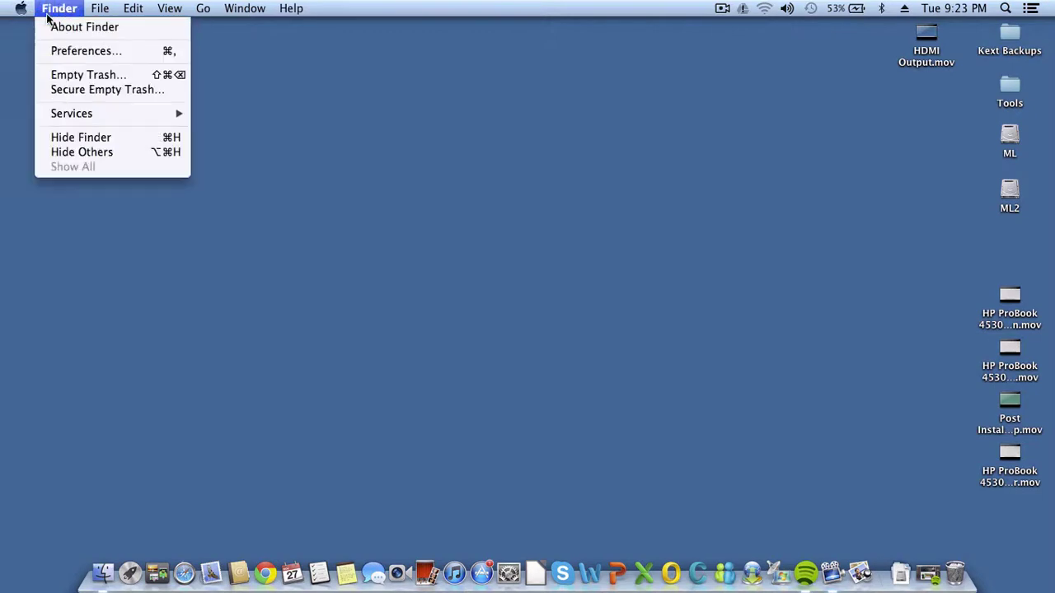
click(41, 27)
mouse_move(21, 8)
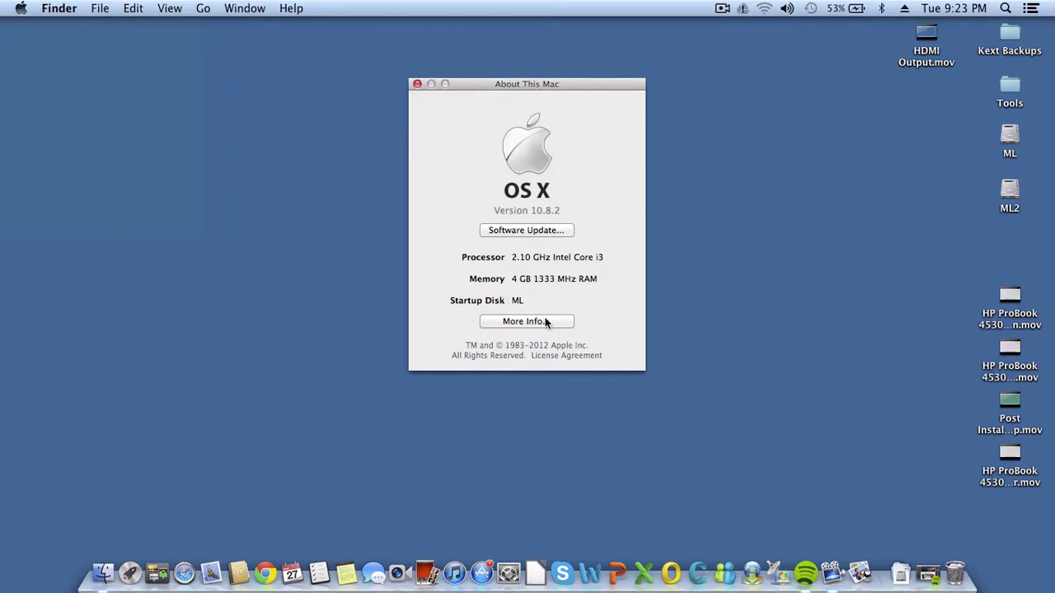
click(545, 322)
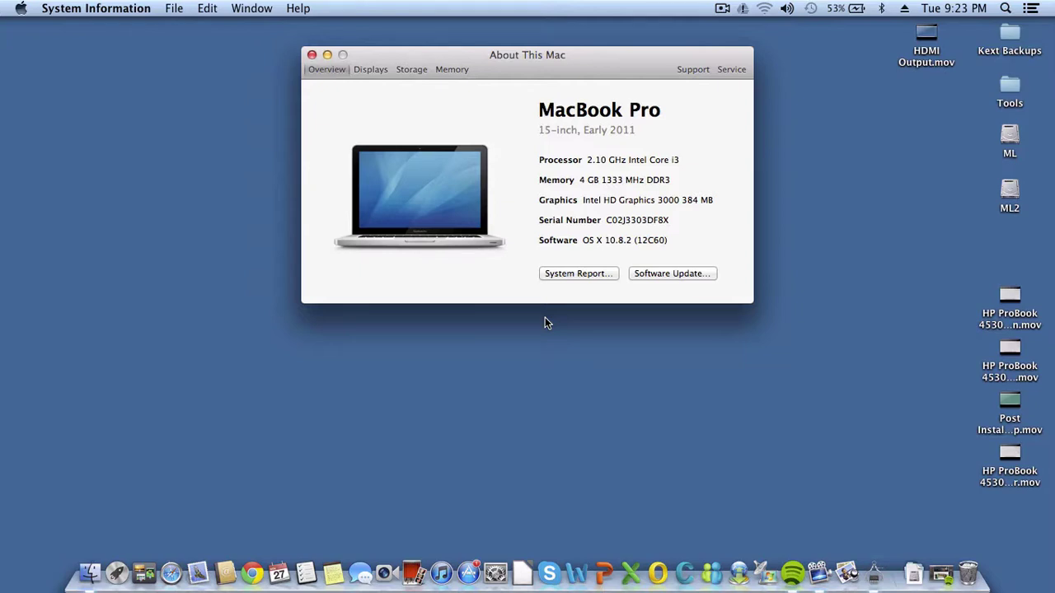
click(587, 273)
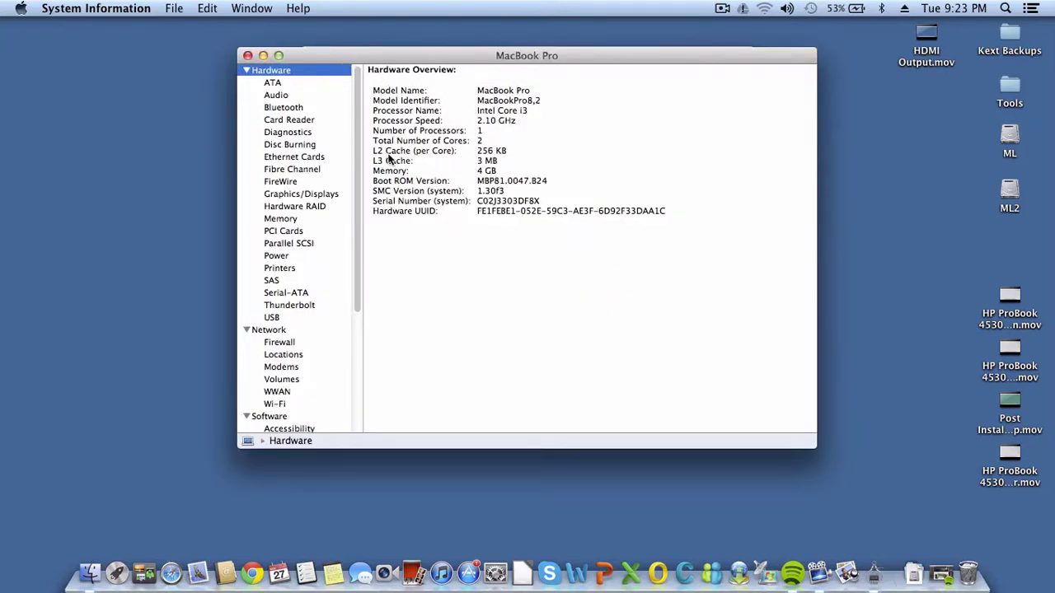
click(317, 120)
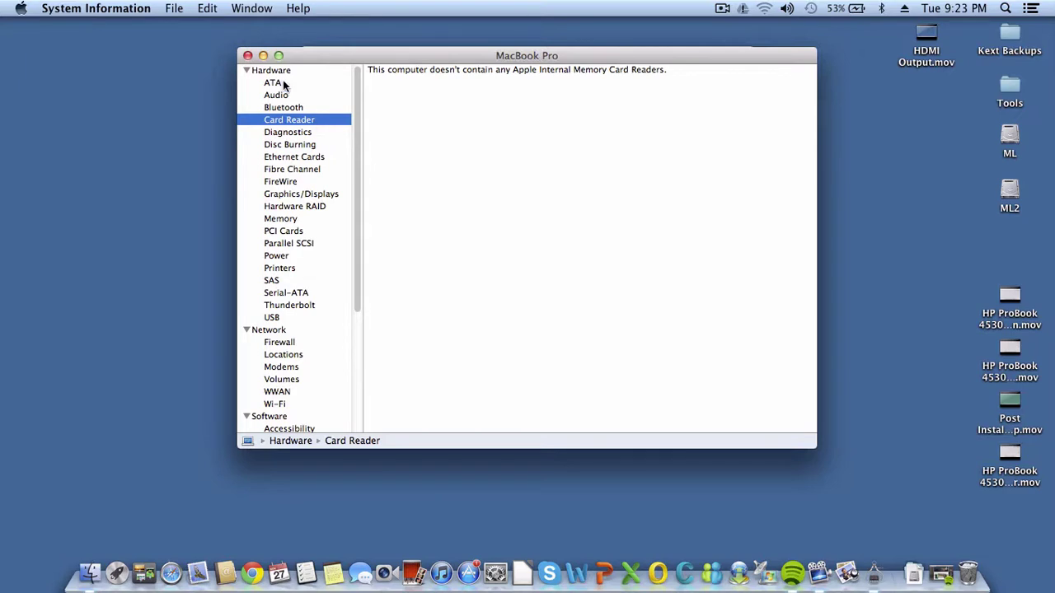
click(247, 56)
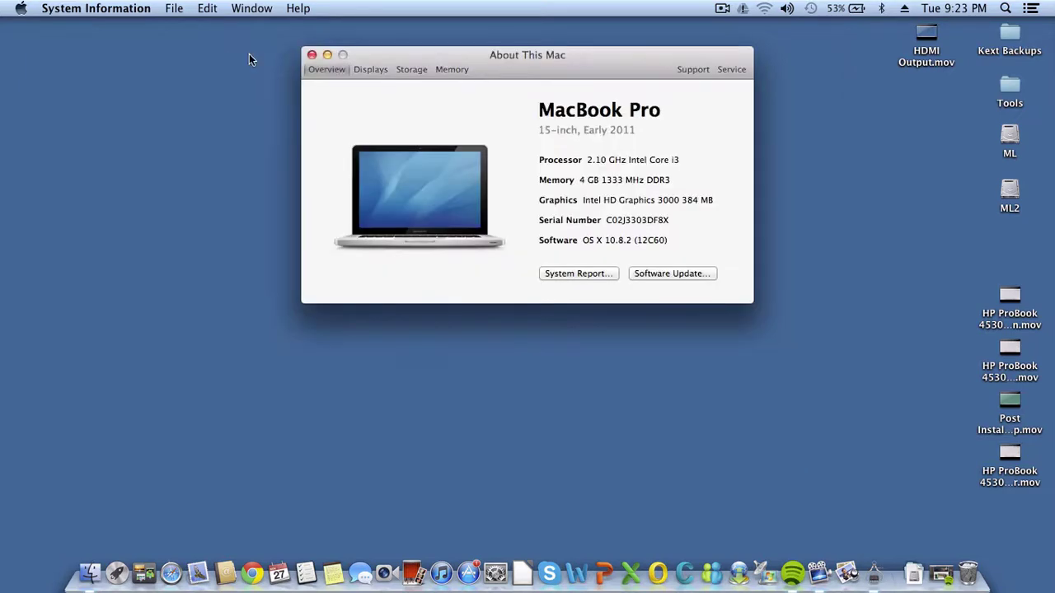
Close the Mac overview and scroll through the 14 JPEG photos on the Untitled card
click(312, 55)
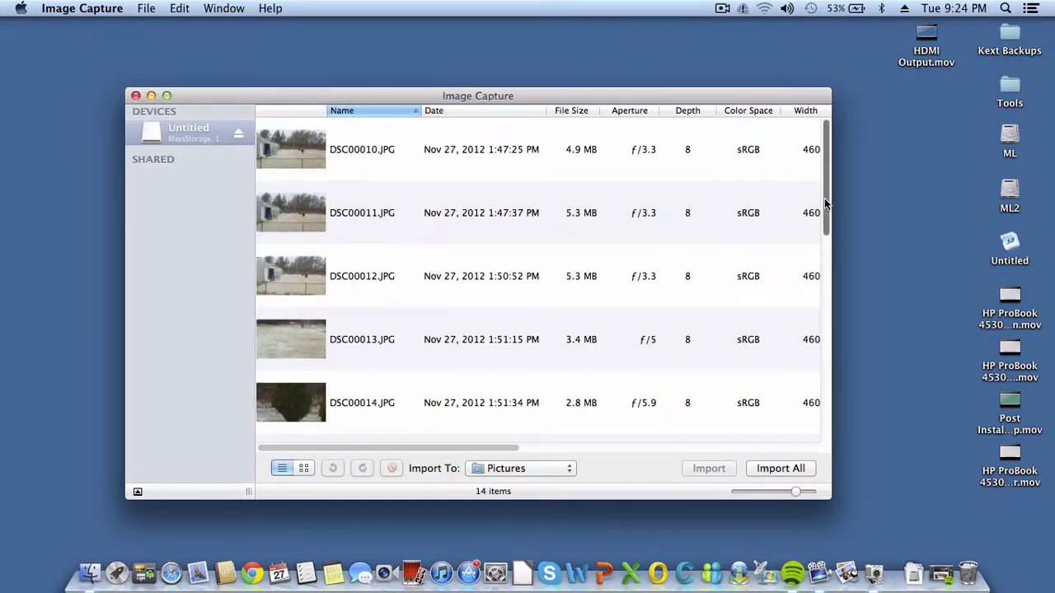
mouse_move(824, 197)
mouse_down()
mouse_move(824, 435)
mouse_move(832, 141)
mouse_up()
drag(827, 169, 824, 425)
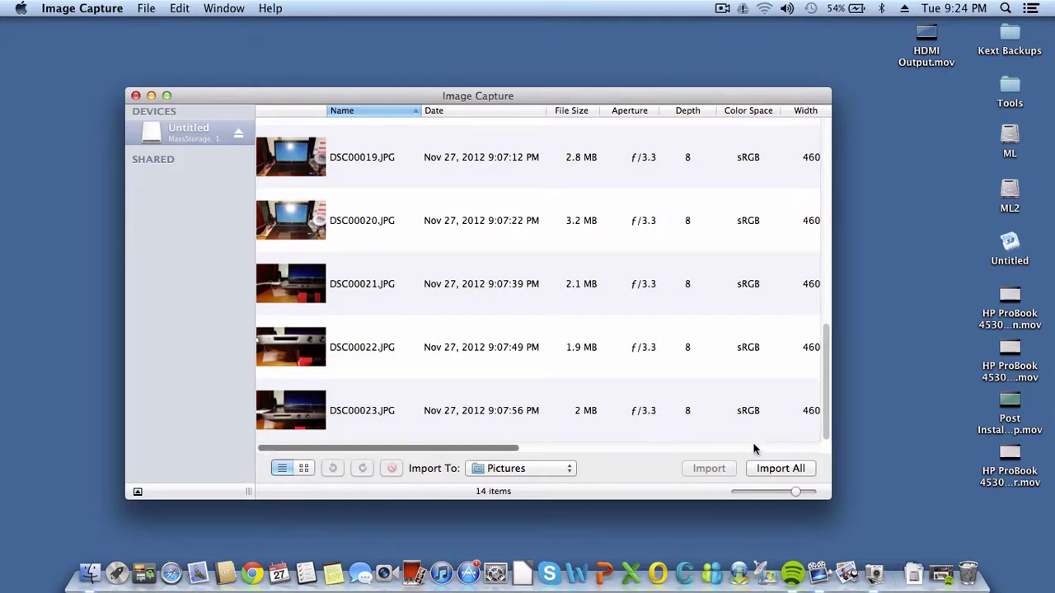
Import all 14 photos from the Untitled card into Pictures
click(758, 468)
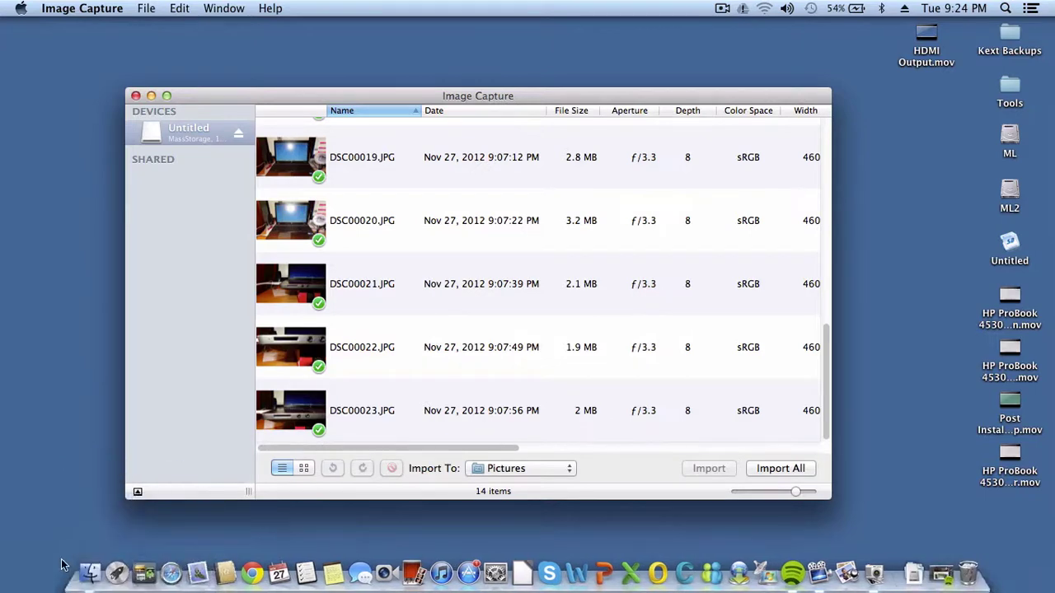
Open a new Finder window from the Dock
click(88, 564)
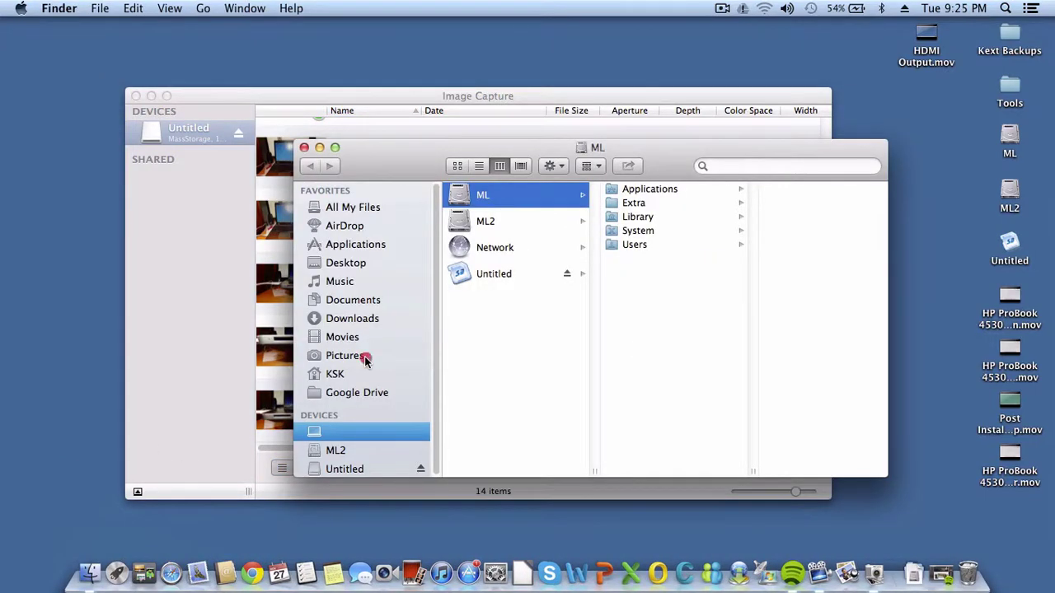
Scroll through the imported DSC photos in the Pictures folder, then close the Finder window
click(365, 356)
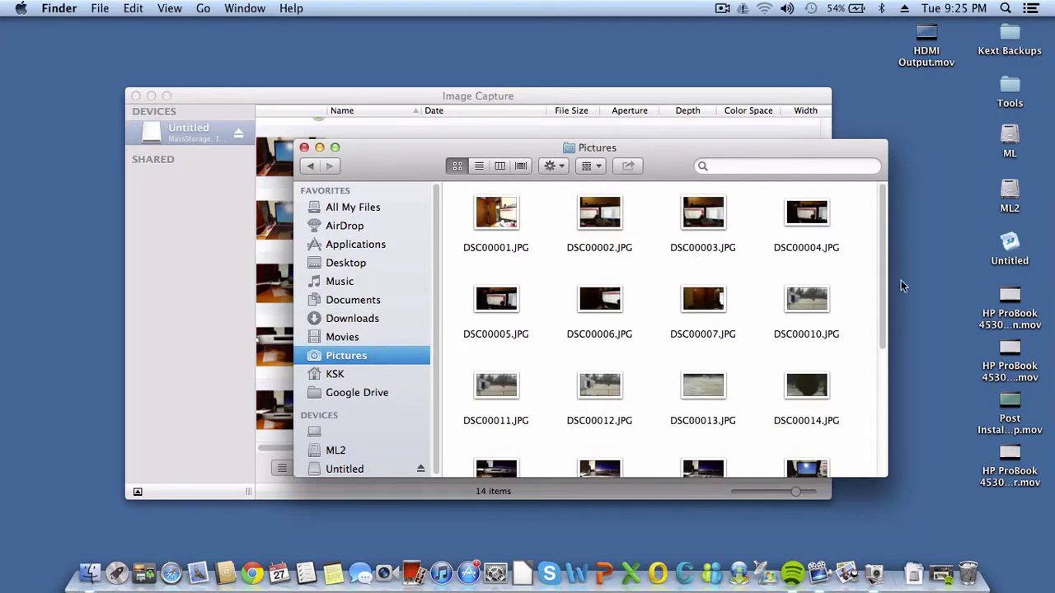
drag(880, 259, 878, 434)
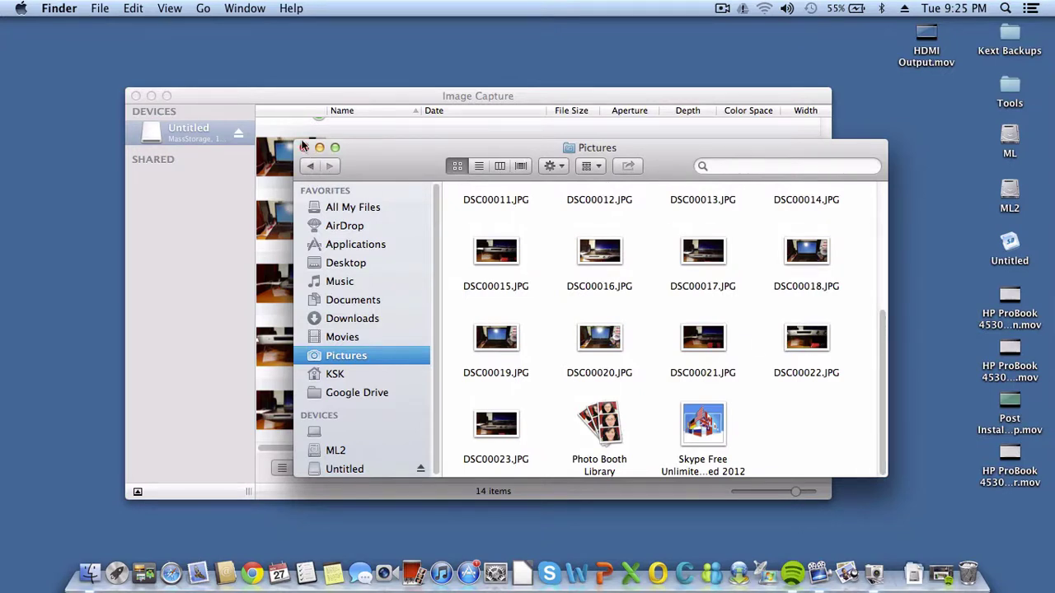
click(303, 148)
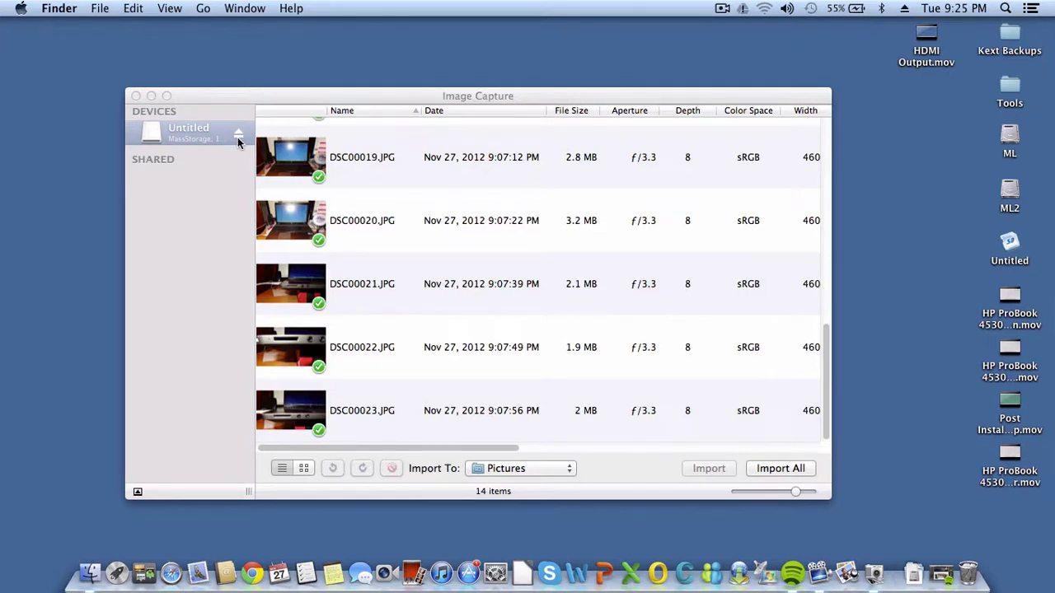
Close the Image Capture window, leaving the Untitled card mounted on the desktop
click(136, 97)
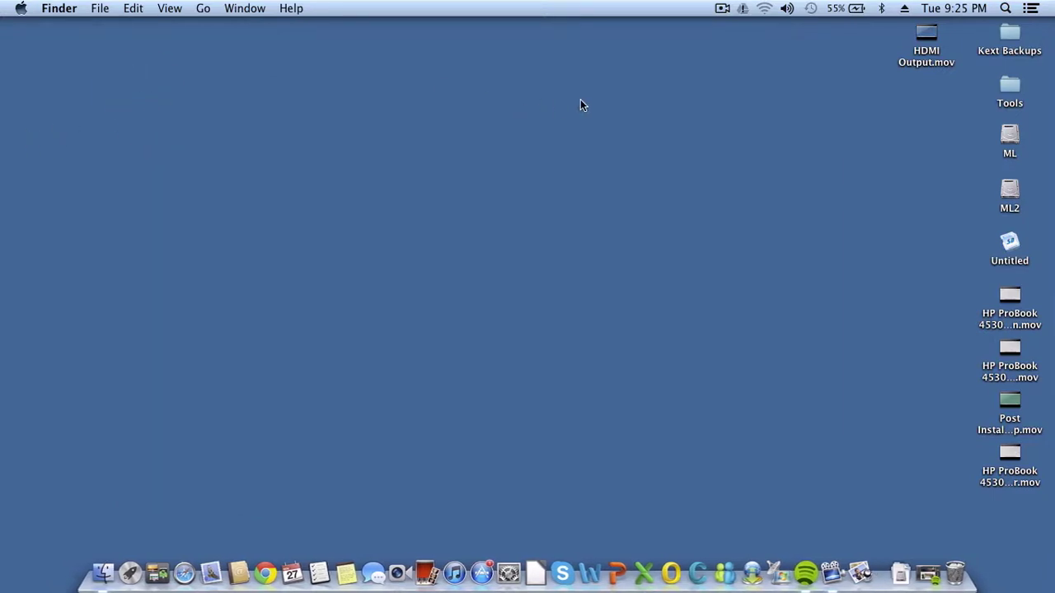